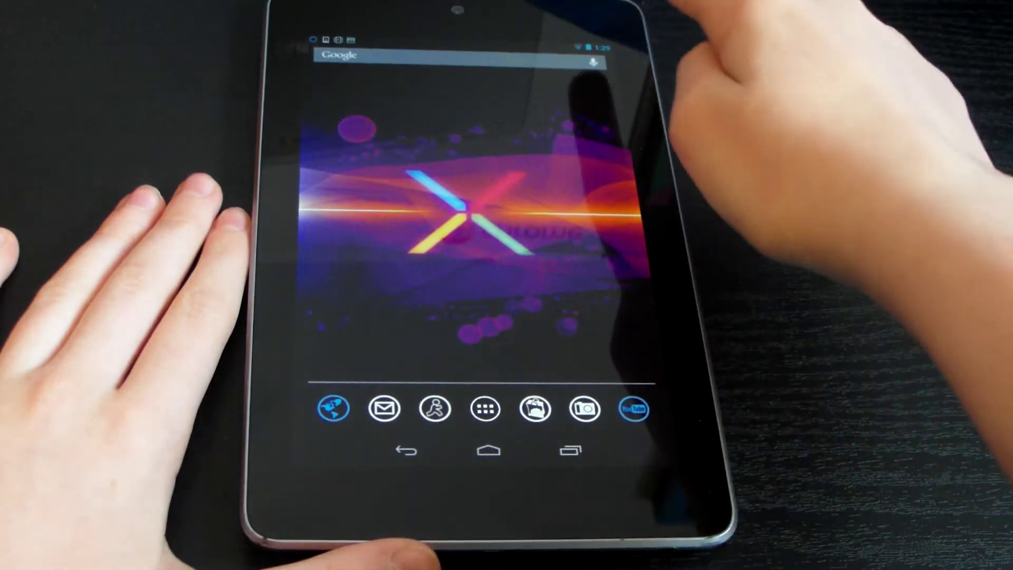
- Go from Quick Settings into Settings and open About tablet, showing Nexus 7 on Android 4.2.1
{"action": "left_click_drag", "start_coordinate": [590, 42], "coordinate": [610, 292]}
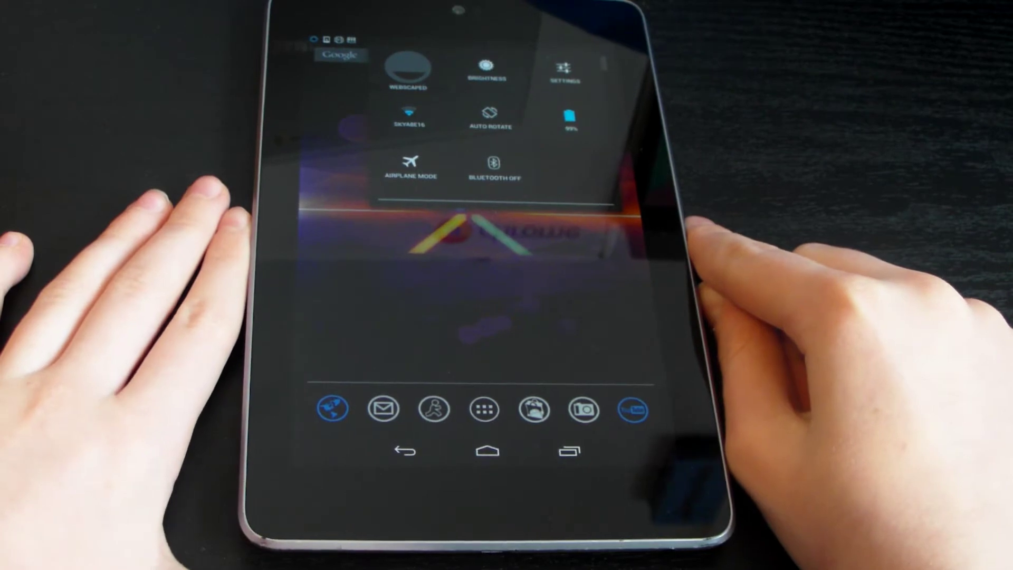
{"action": "left_click", "coordinate": [563, 71]}
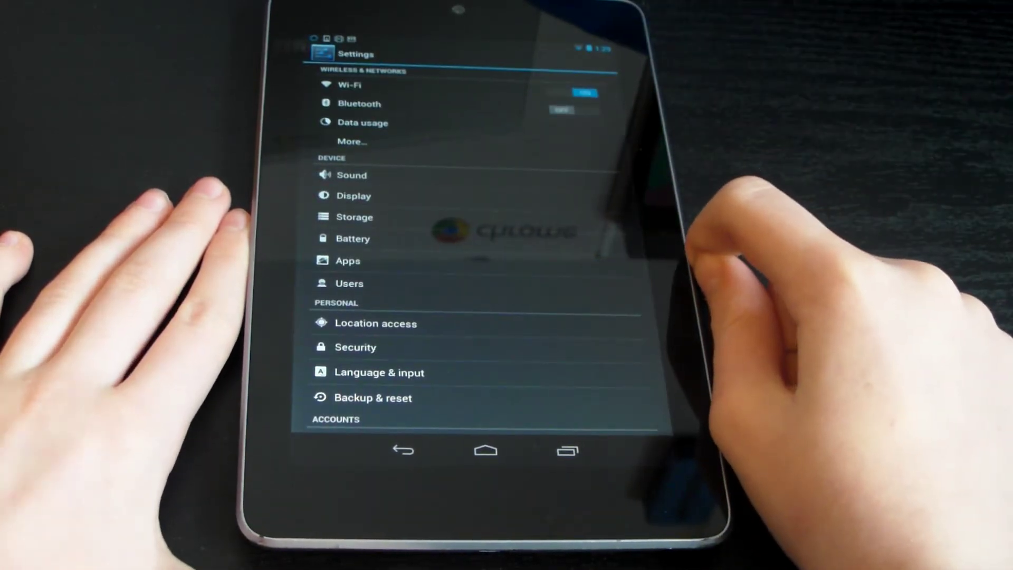
{"action": "scroll", "coordinate": [475, 253], "scroll_direction": "down", "scroll_amount": 5}
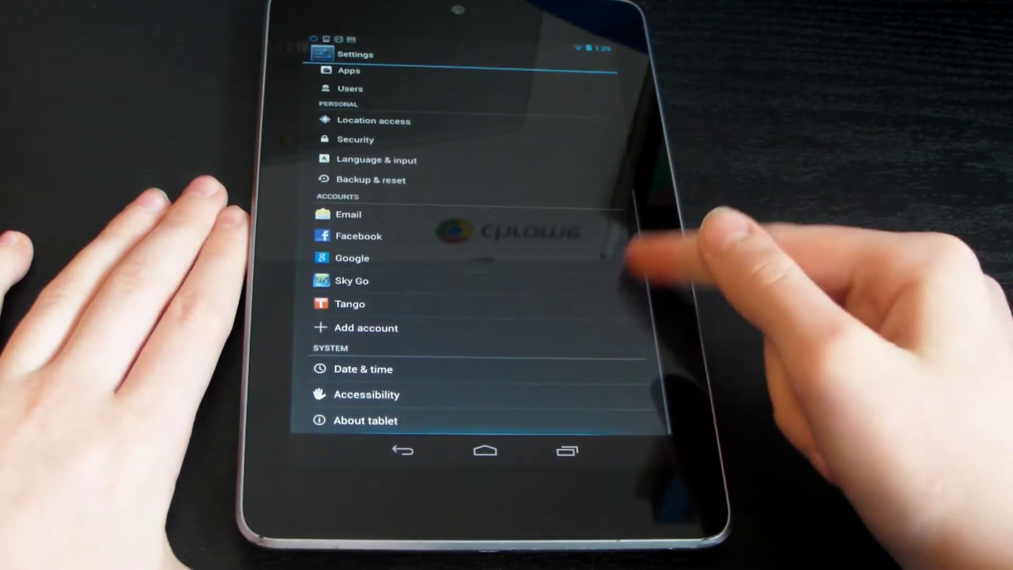
{"action": "left_click", "coordinate": [585, 420]}
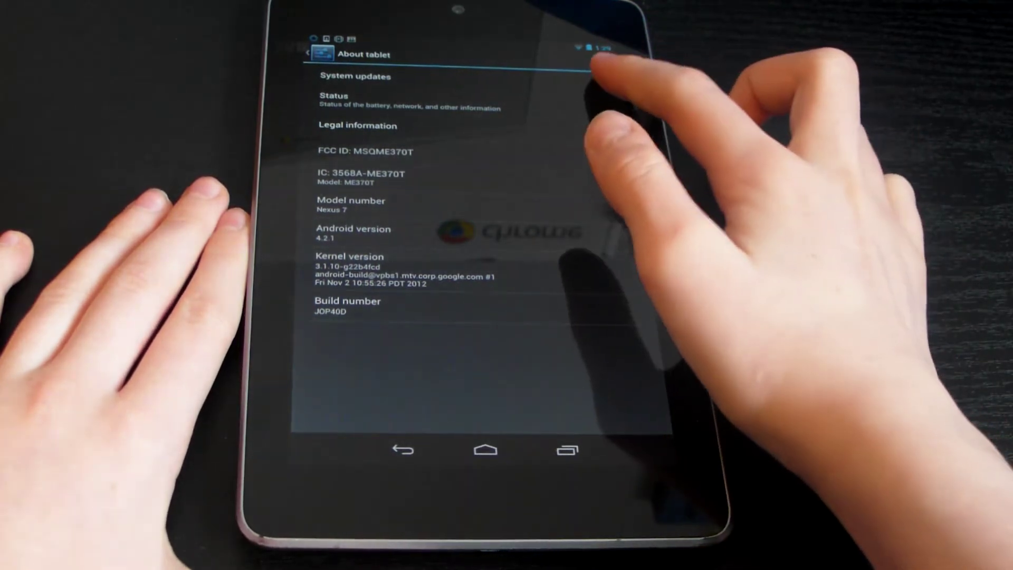
- Open System updates and choose Restart & install for the Android 4.2.2 update
{"action": "left_click", "coordinate": [570, 76]}
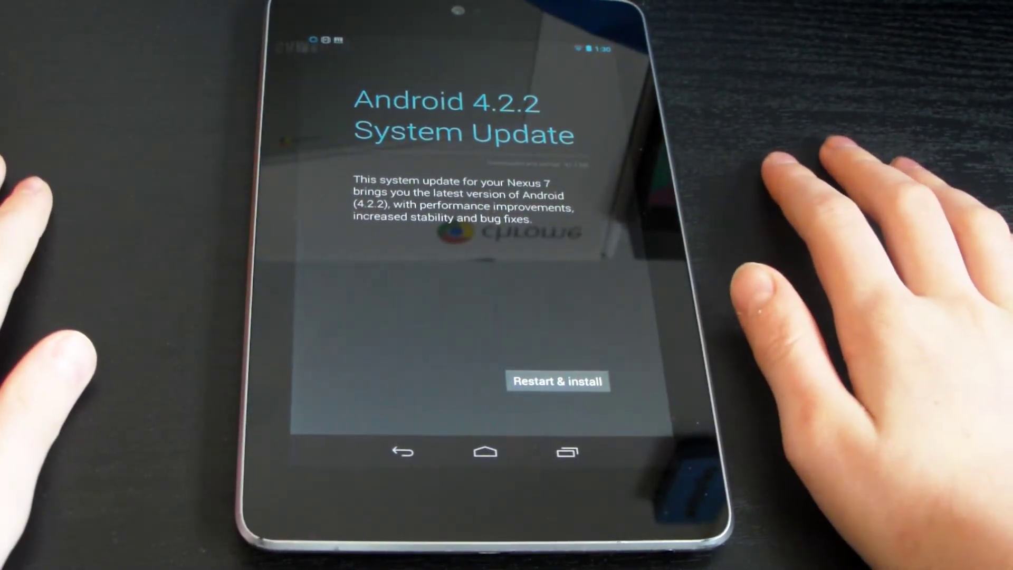
{"action": "left_click", "coordinate": [557, 380]}
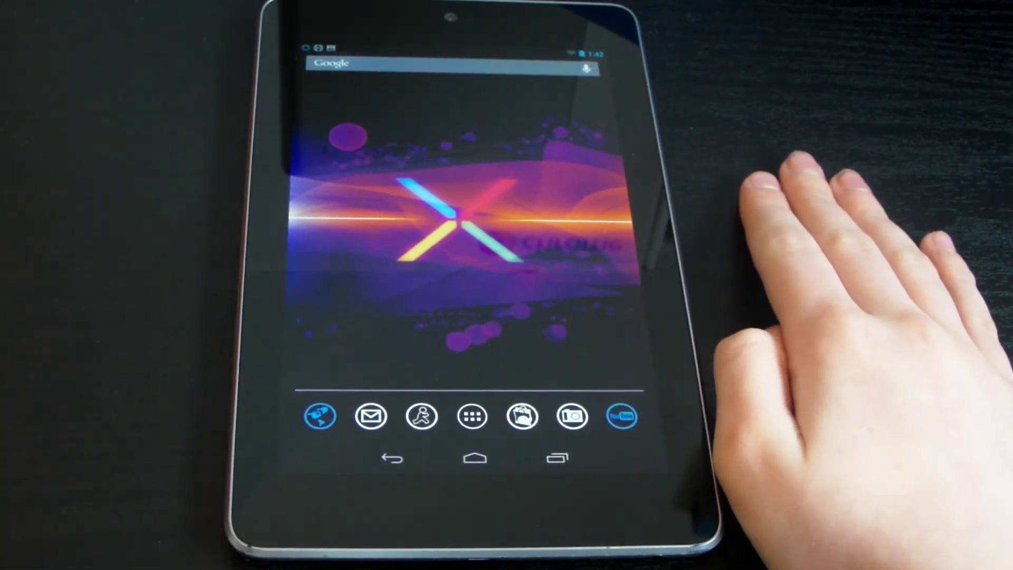
{"action": "left_click_drag", "start_coordinate": [633, 238], "coordinate": [475, 253]}
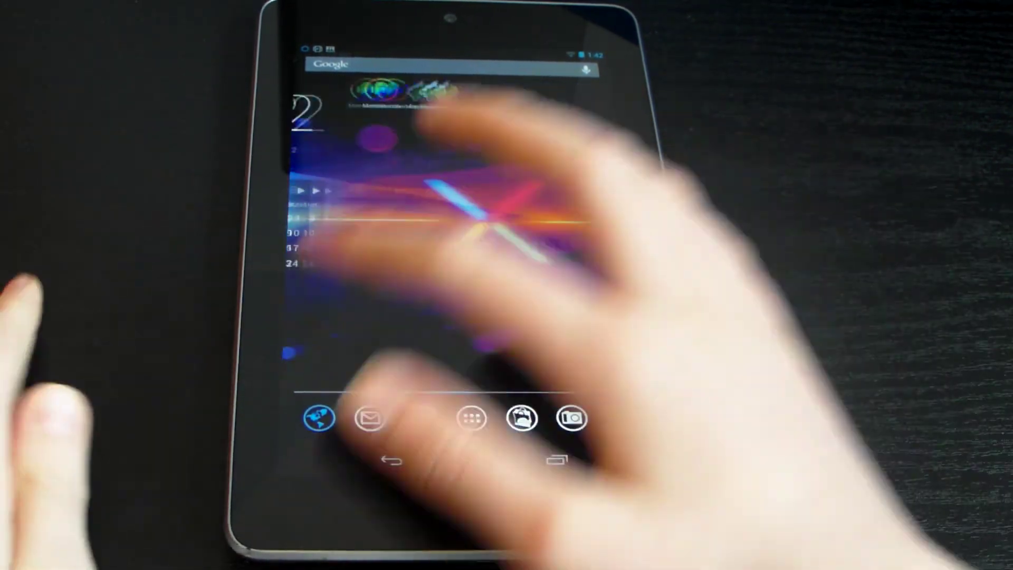
{"action": "left_click_drag", "start_coordinate": [593, 277], "coordinate": [356, 277]}
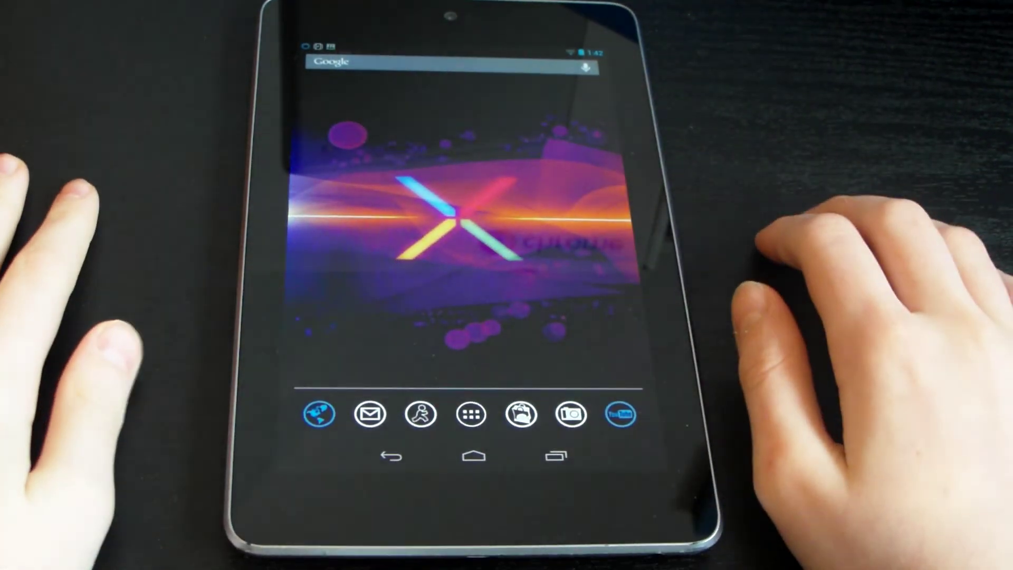